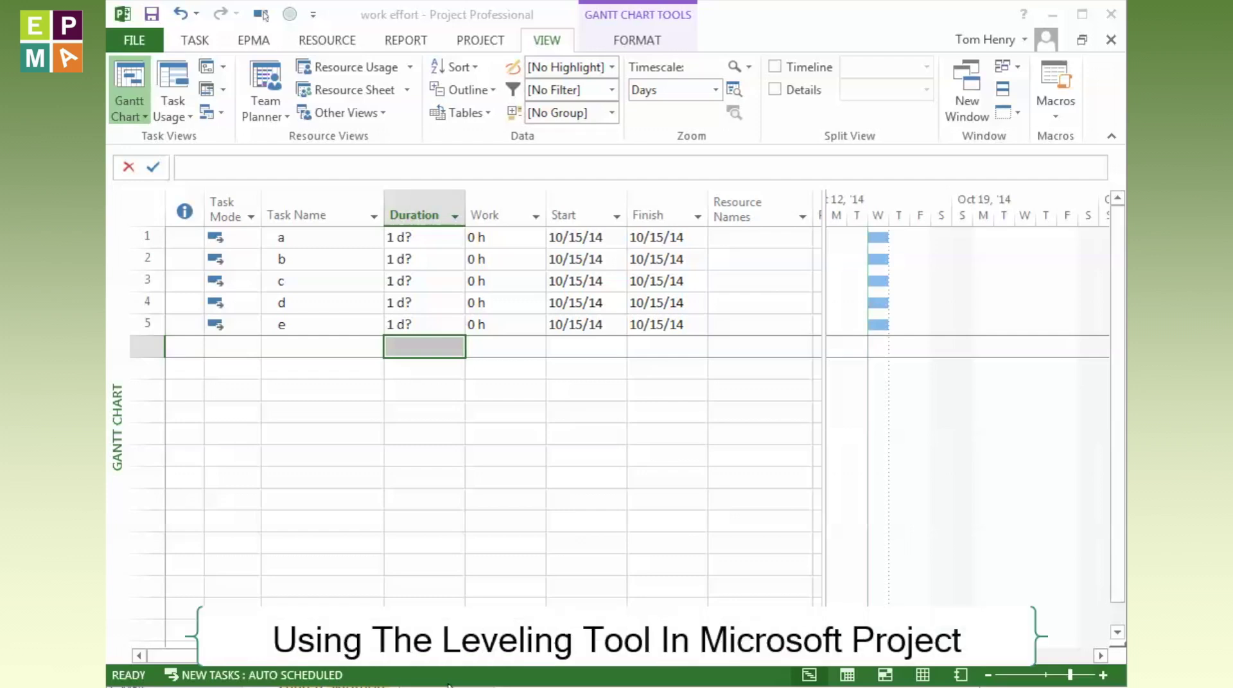
pyautogui.click(330, 364)
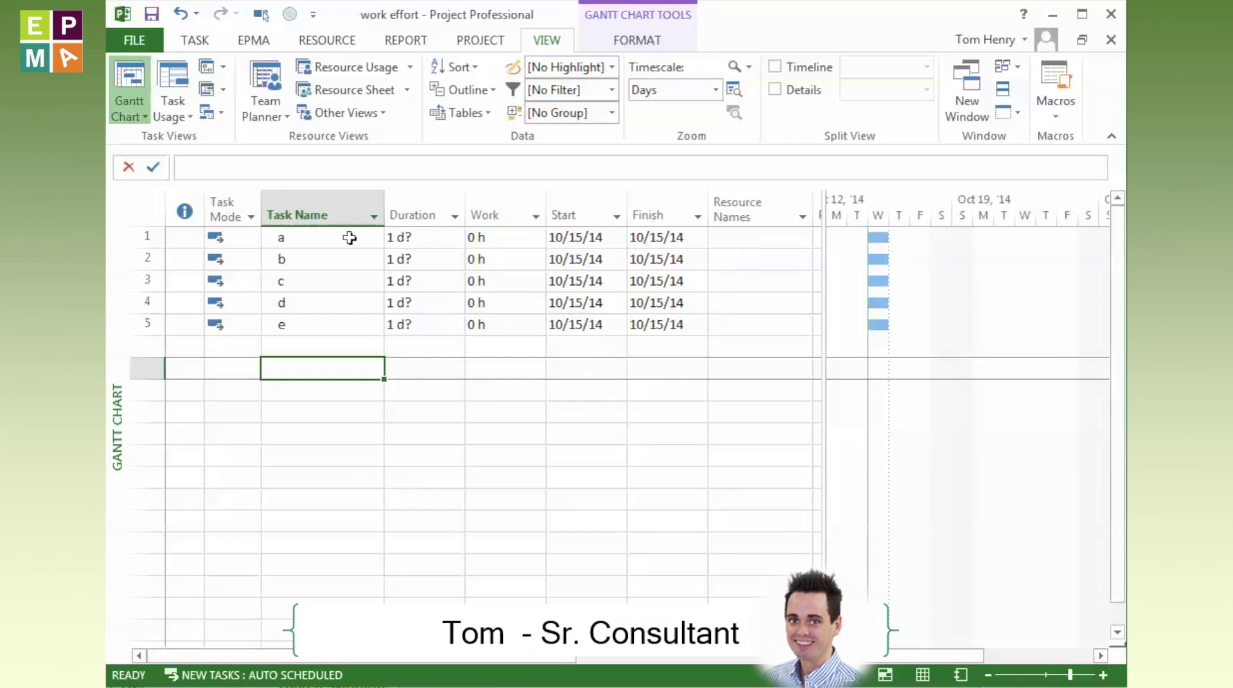
pyautogui.moveTo(350, 236); pyautogui.dragTo(349, 321)
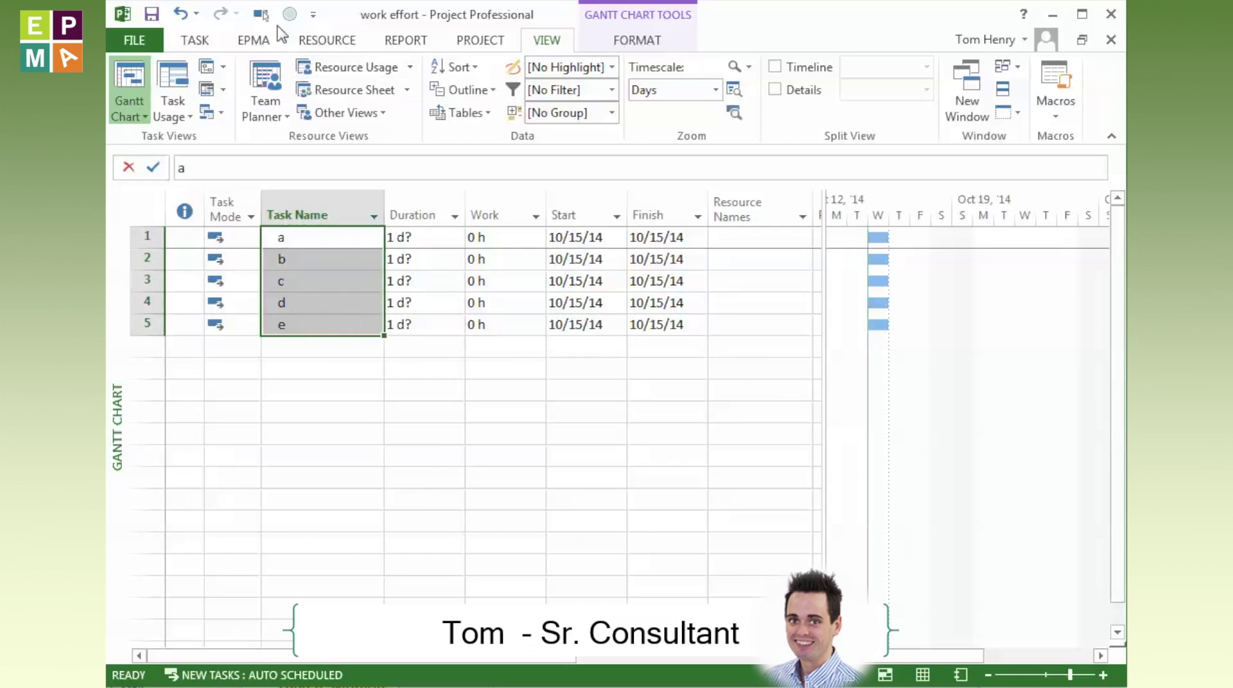
pyautogui.click(336, 40)
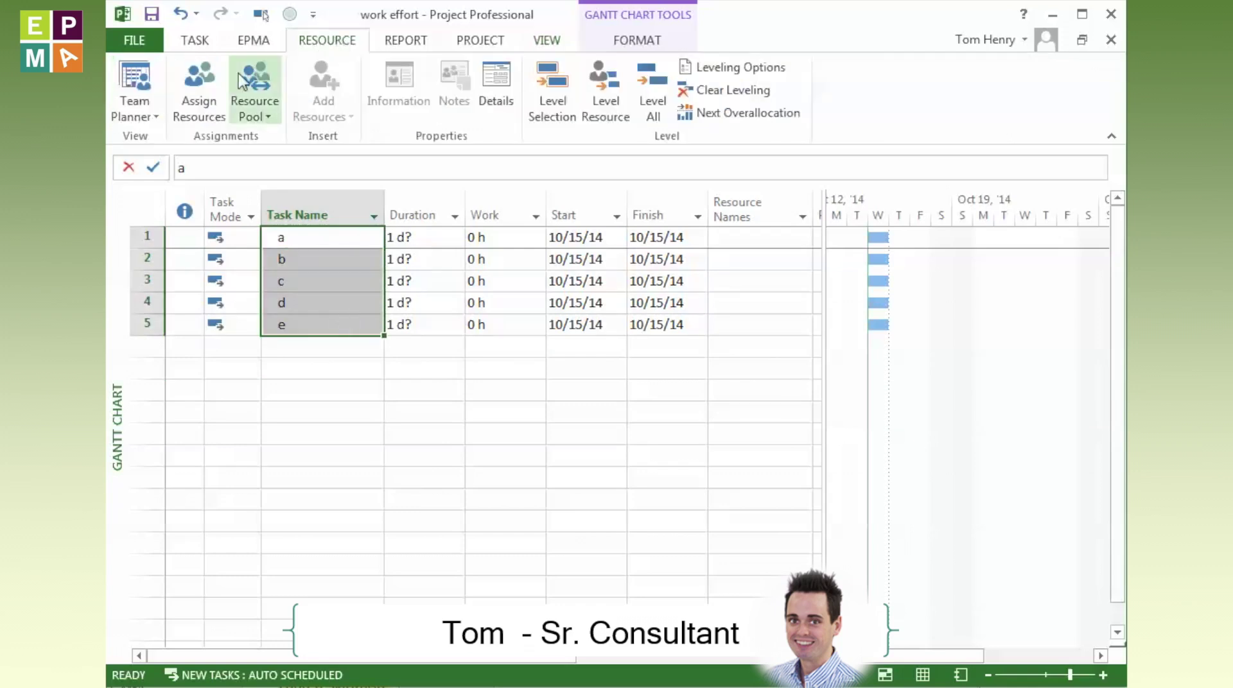
pyautogui.click(214, 97)
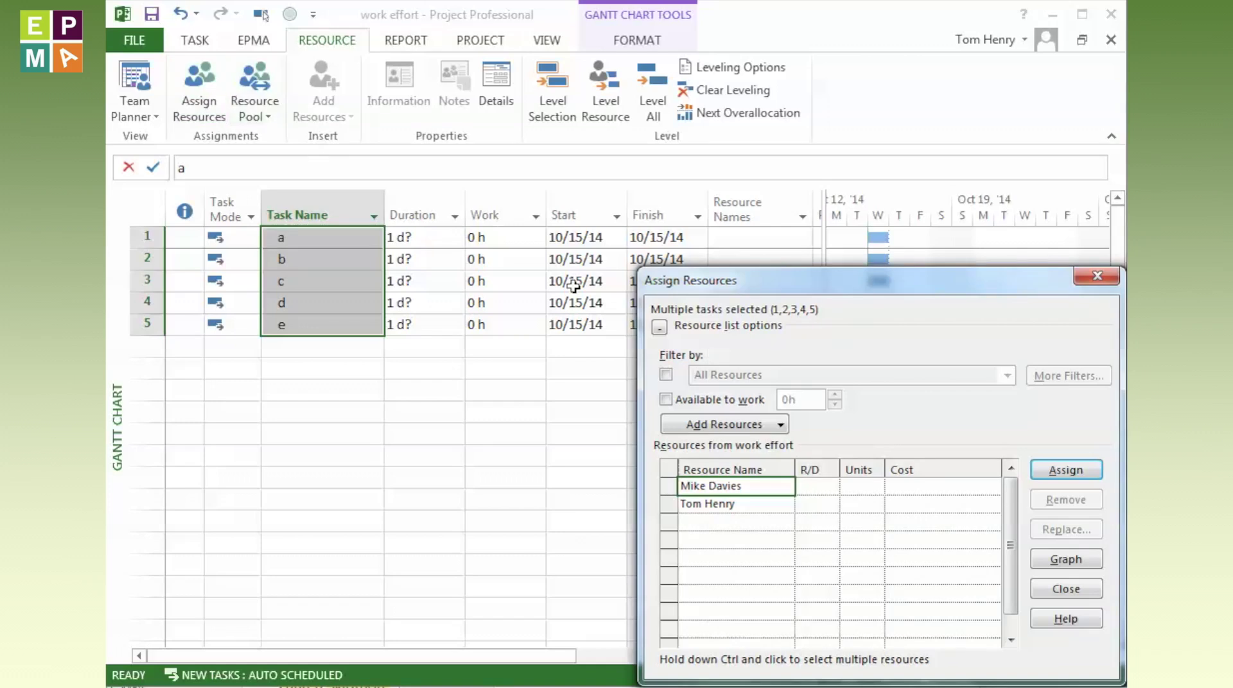
pyautogui.click(725, 504)
pyautogui.click(1066, 470)
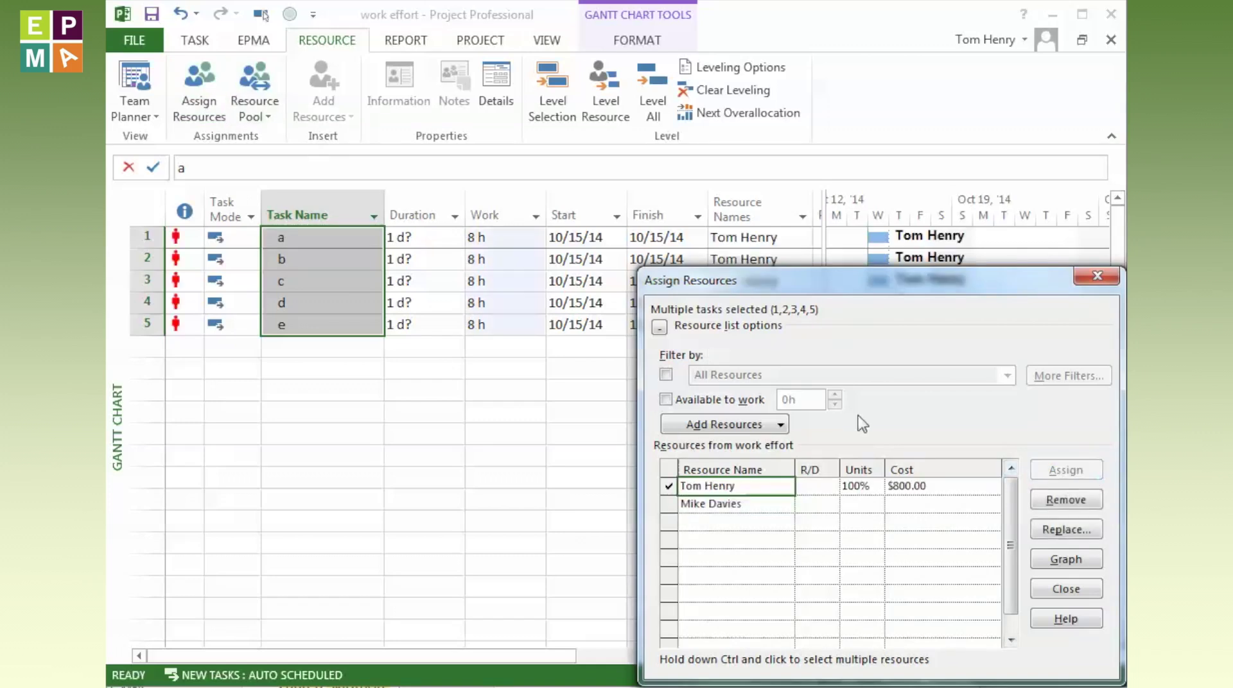
pyautogui.click(1098, 280)
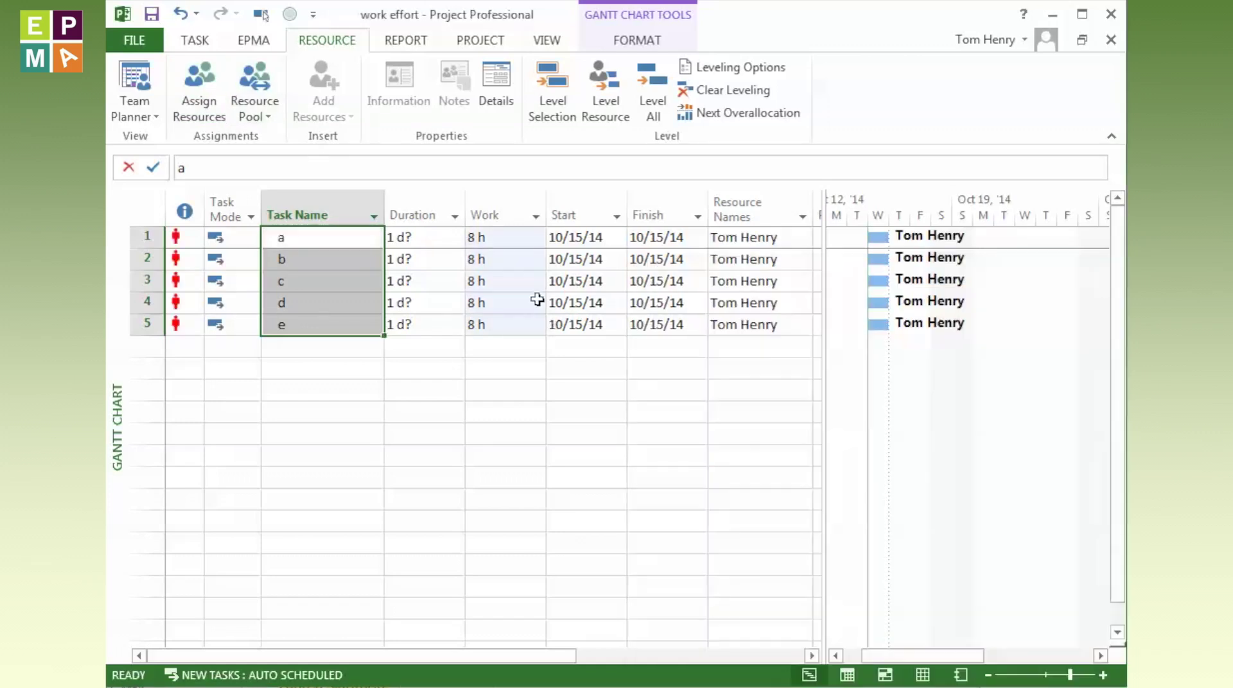
pyautogui.click(351, 466)
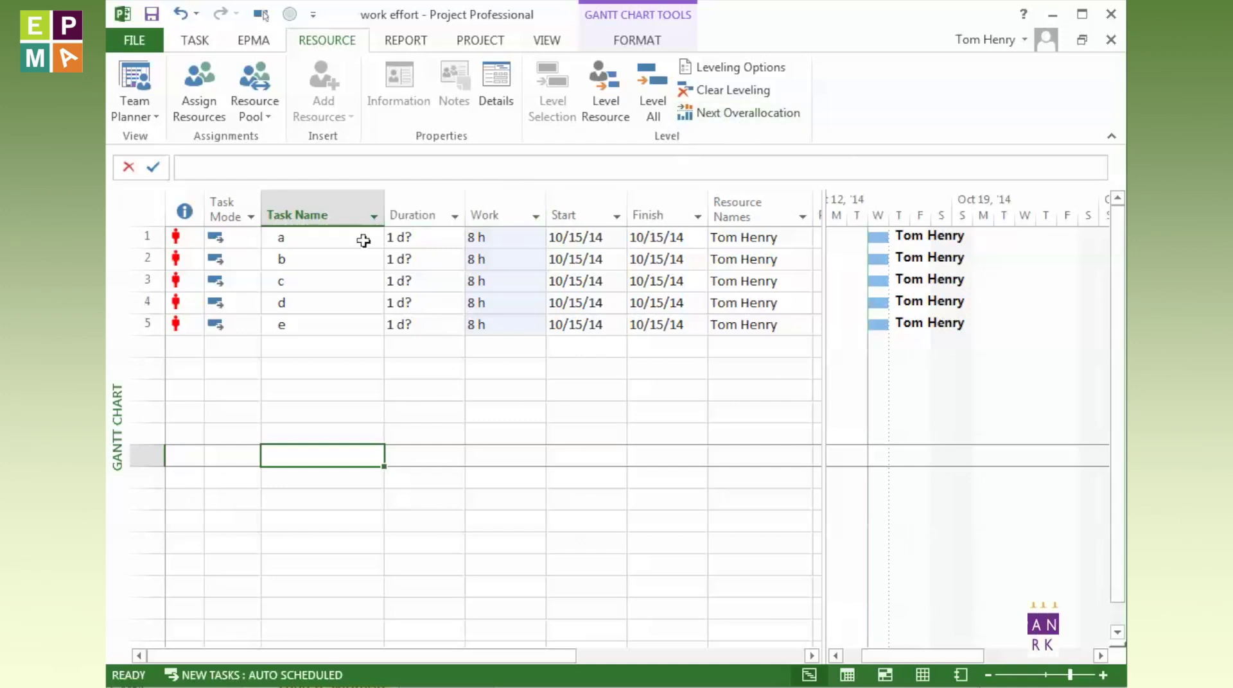
# - Link tasks a–e finish-to-start so they run one per day from 10/15/14 to 10/21/14
pyautogui.moveTo(363, 240); pyautogui.dragTo(360, 331)
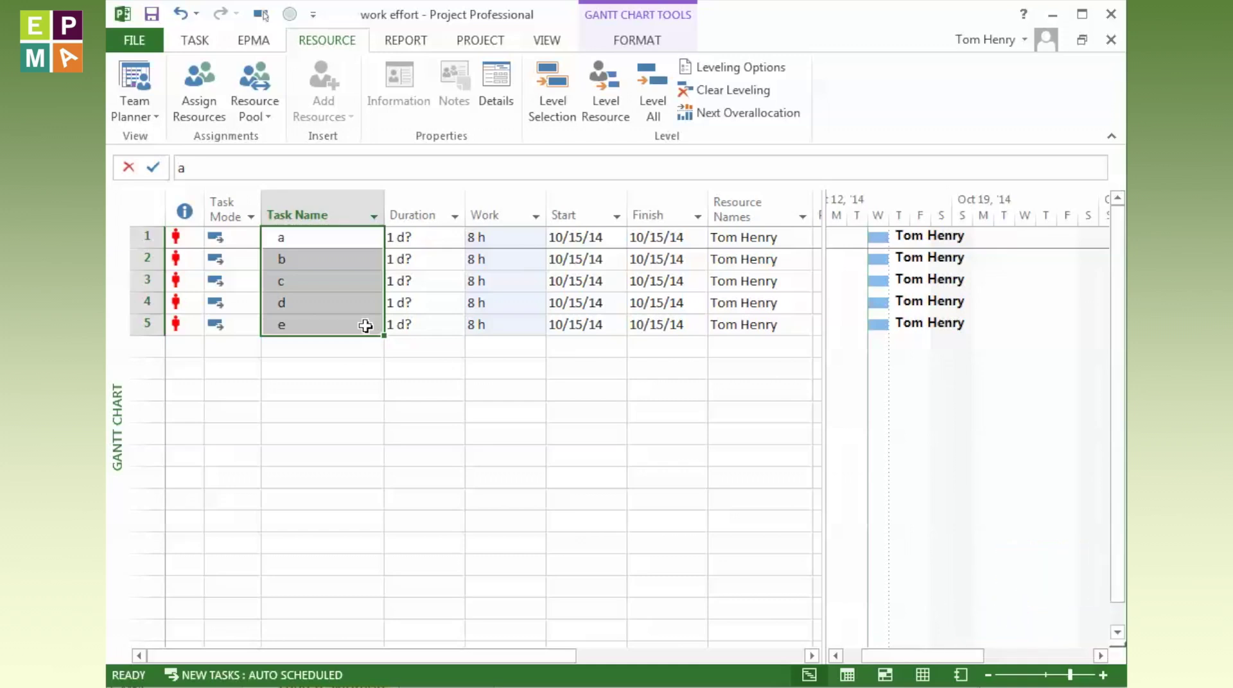
pyautogui.click(330, 395)
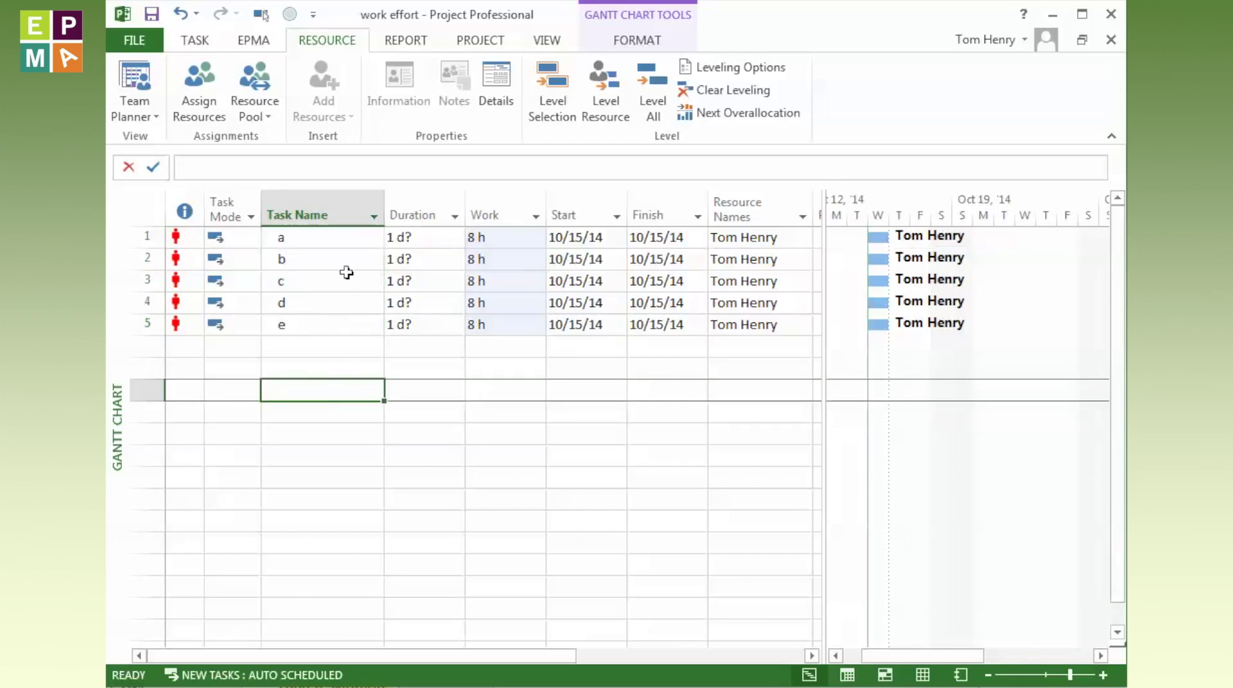
pyautogui.click(355, 236)
pyautogui.moveTo(355, 237); pyautogui.dragTo(353, 324)
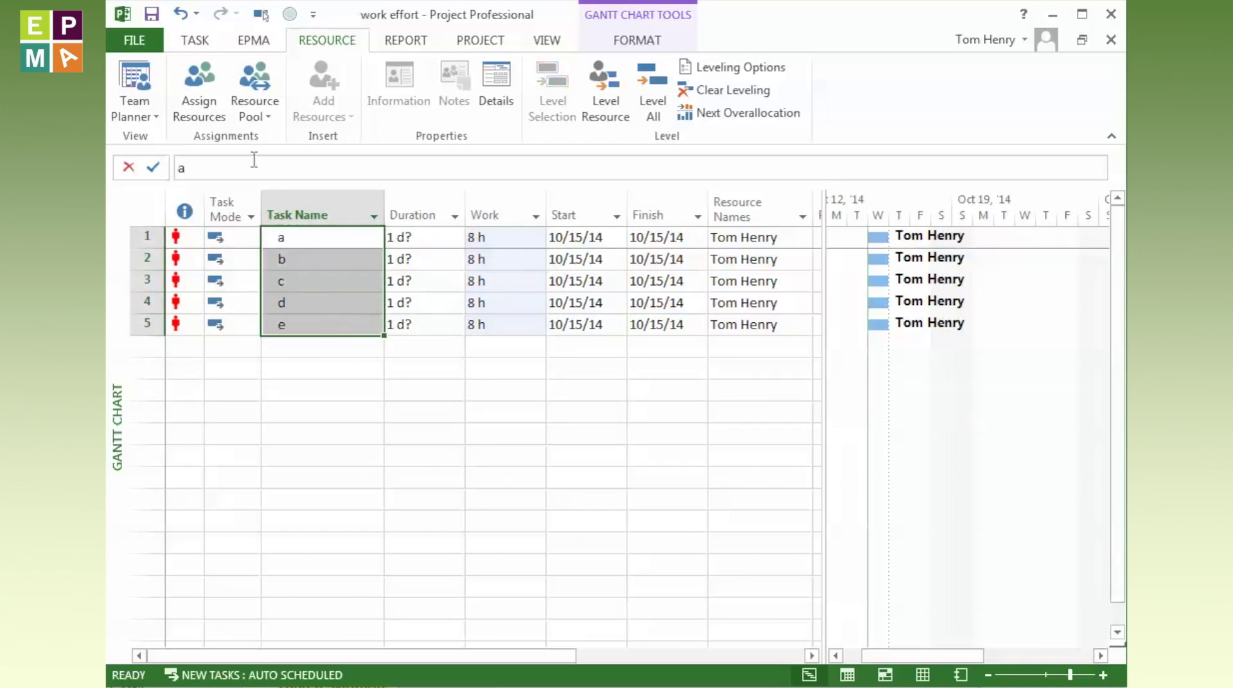
pyautogui.click(196, 41)
pyautogui.click(492, 105)
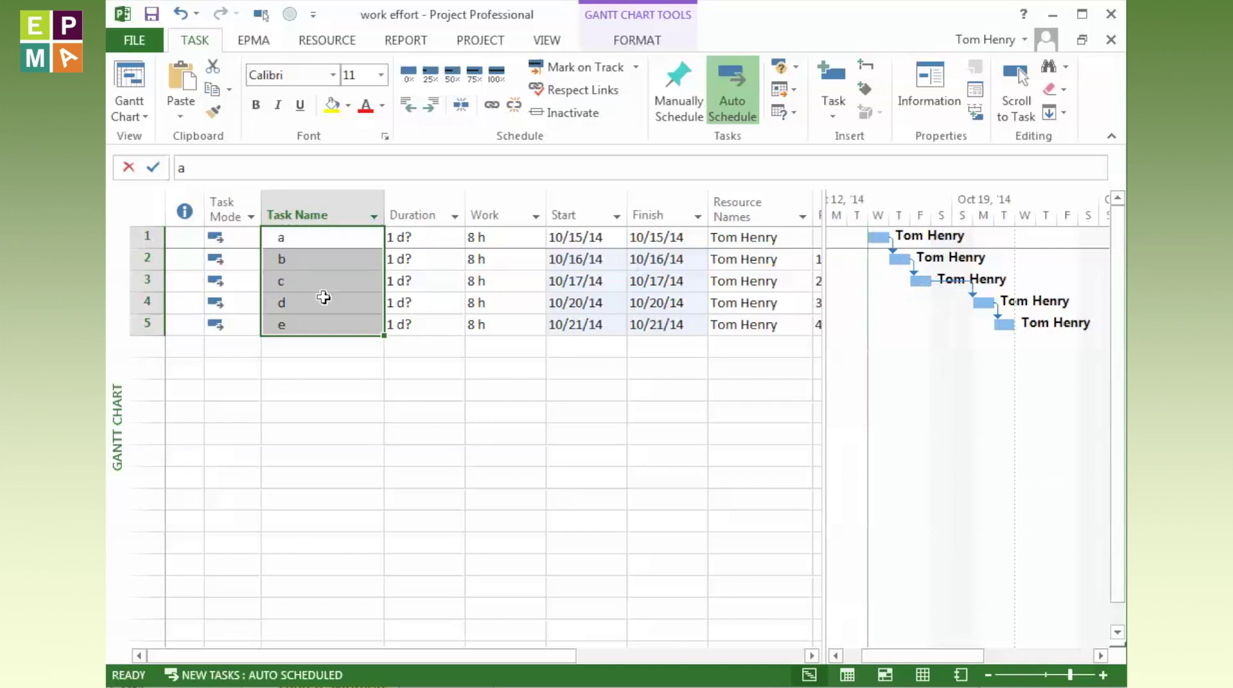
pyautogui.click(323, 268)
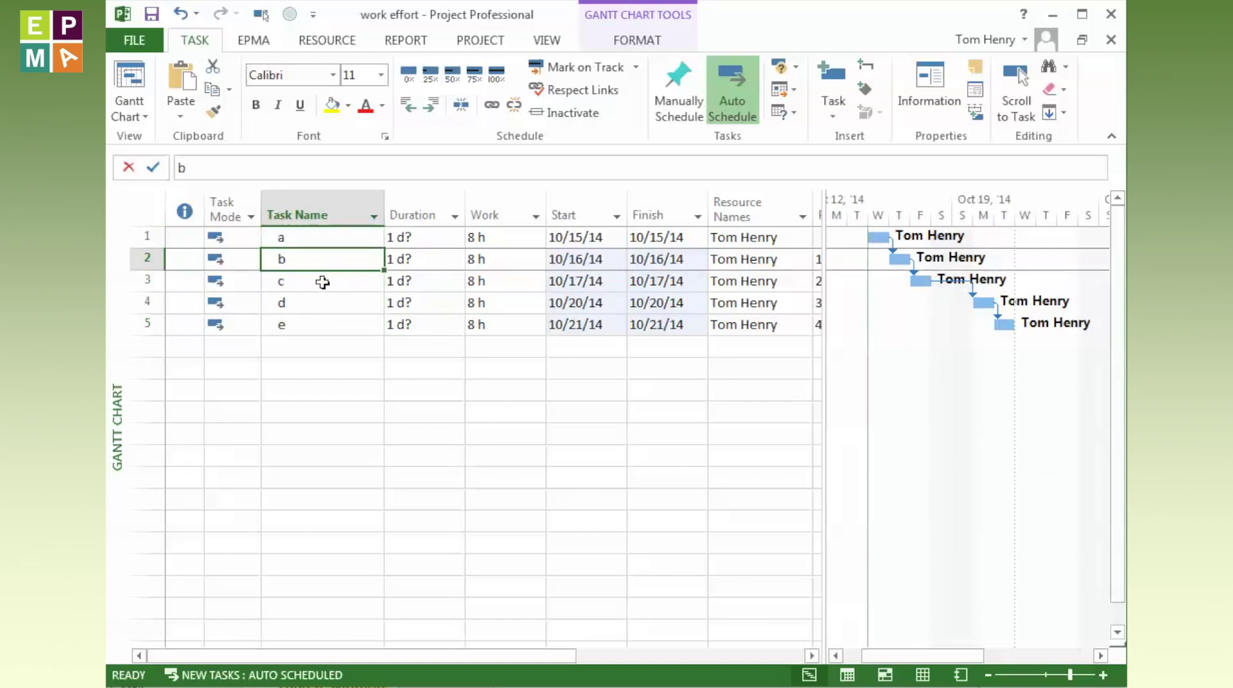
pyautogui.click(326, 247)
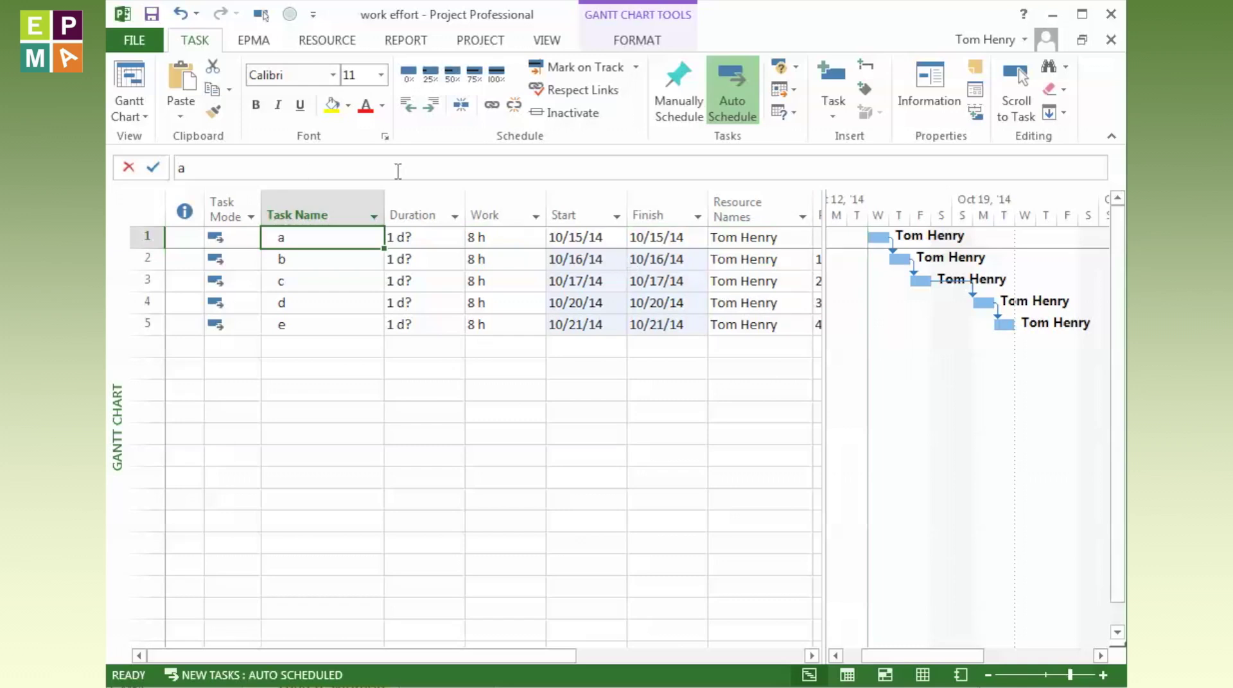
# - Unlink tasks a–e so all five start and finish on 10/15/14 together
pyautogui.click(296, 343)
pyautogui.moveTo(306, 236); pyautogui.dragTo(302, 325)
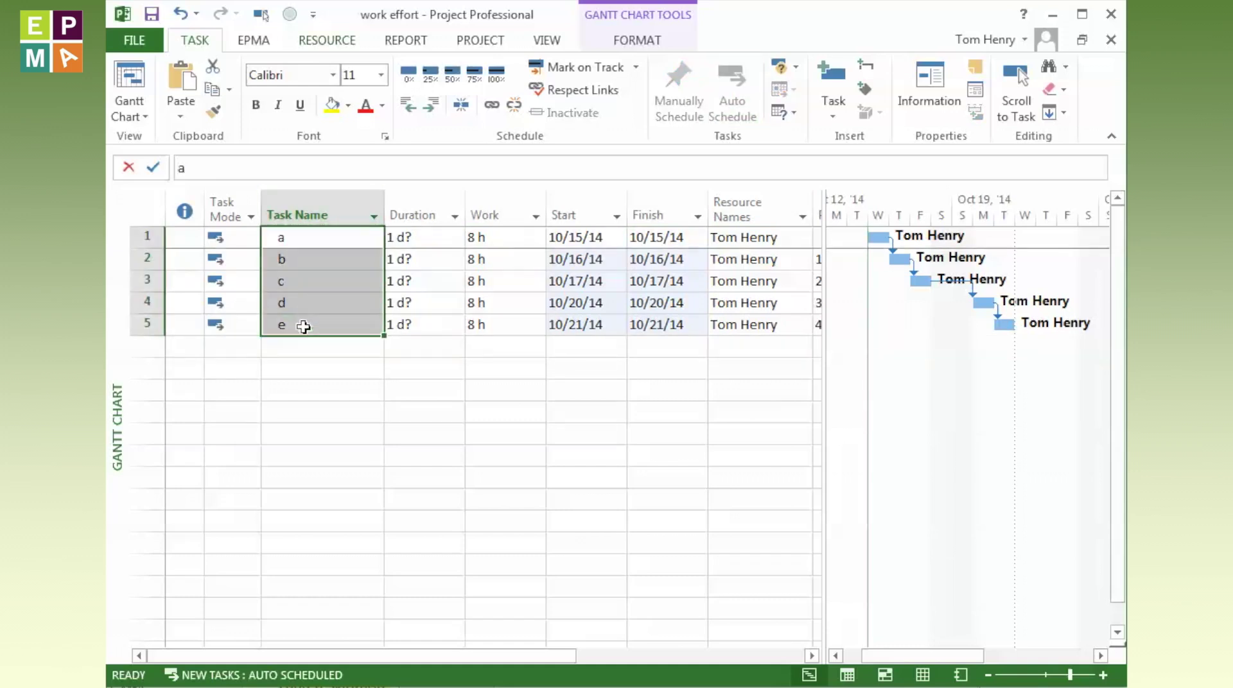
pyautogui.click(514, 106)
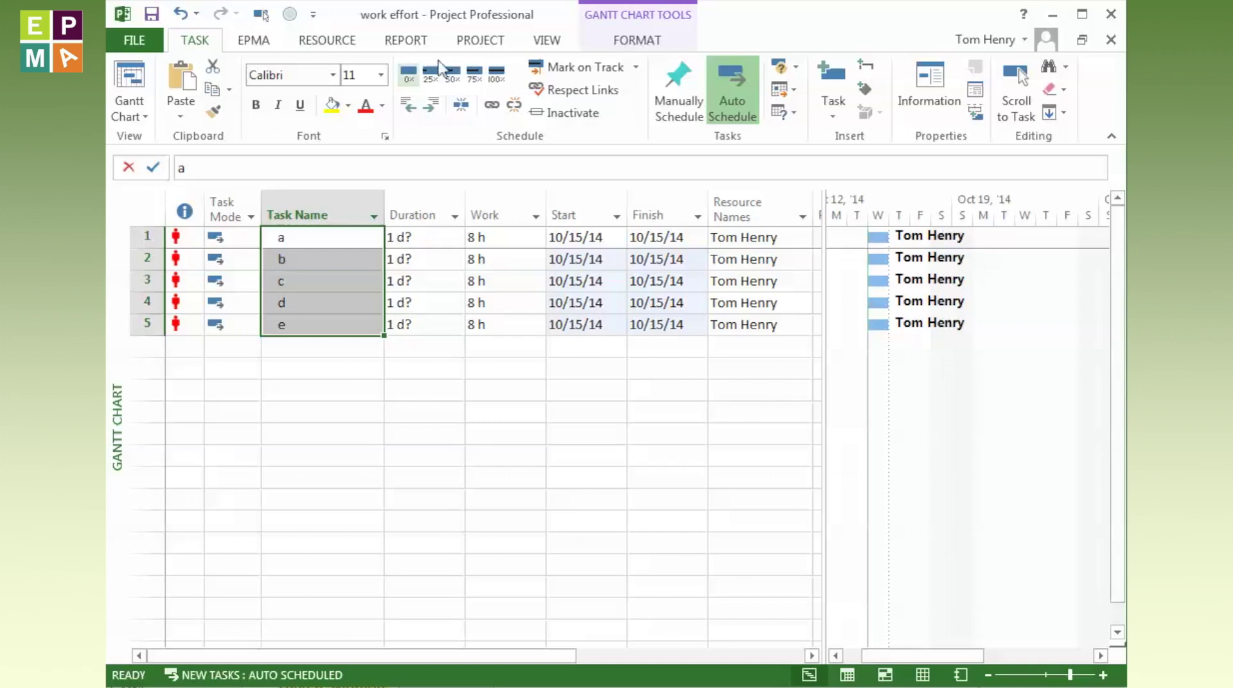
pyautogui.click(333, 42)
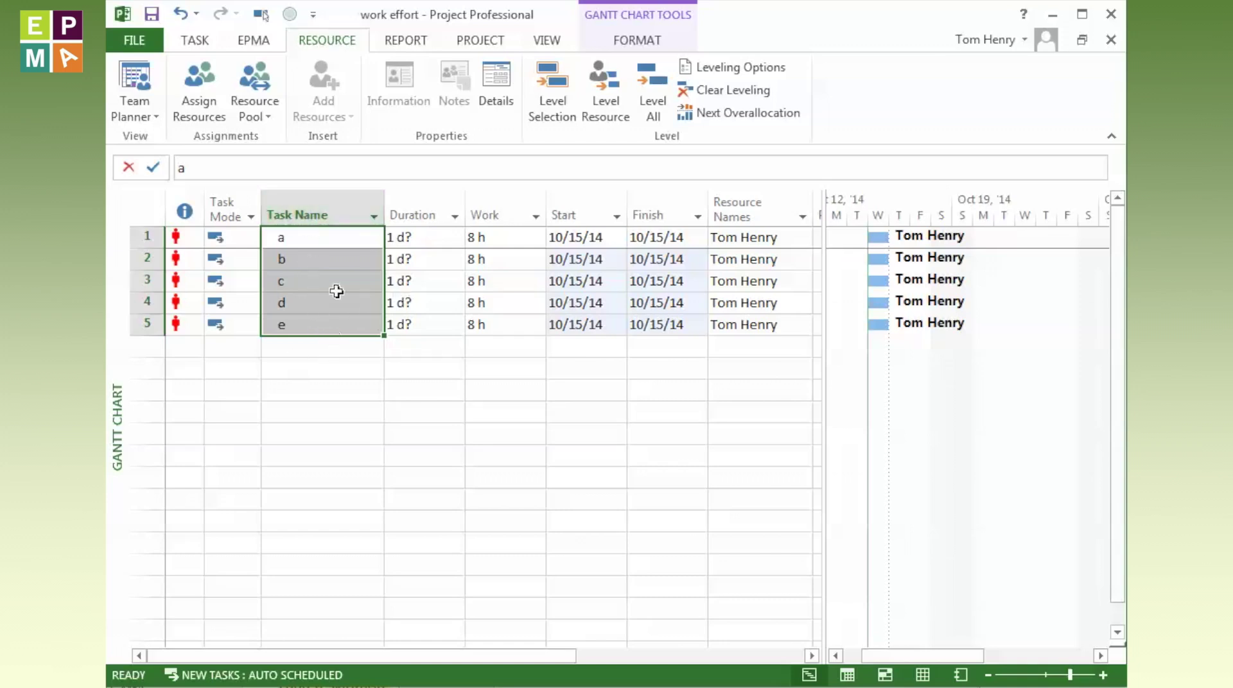
pyautogui.click(341, 391)
pyautogui.moveTo(333, 244); pyautogui.dragTo(334, 331)
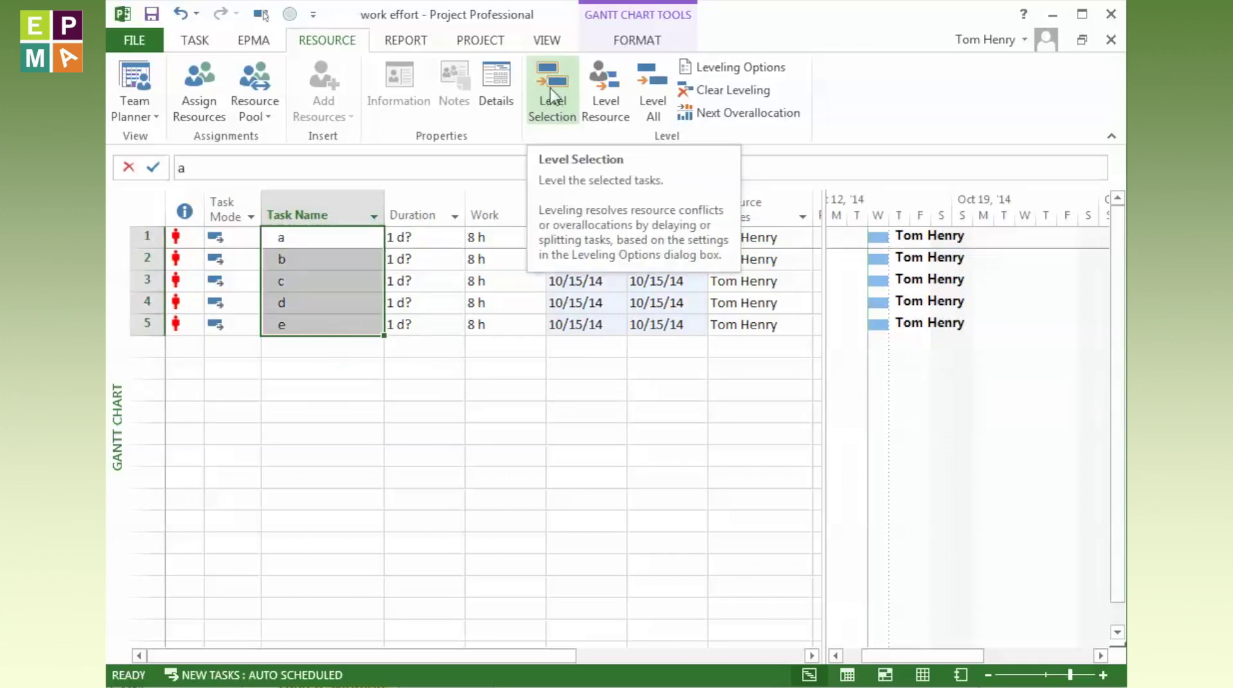
pyautogui.click(553, 102)
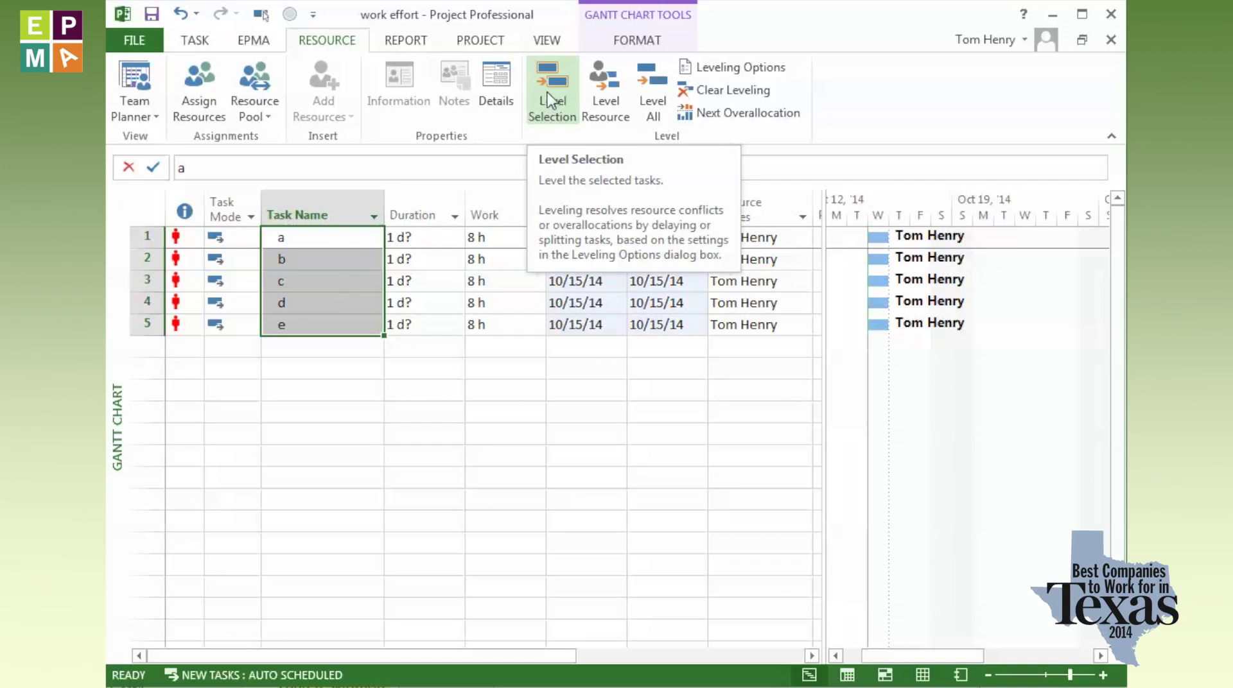
pyautogui.click(548, 103)
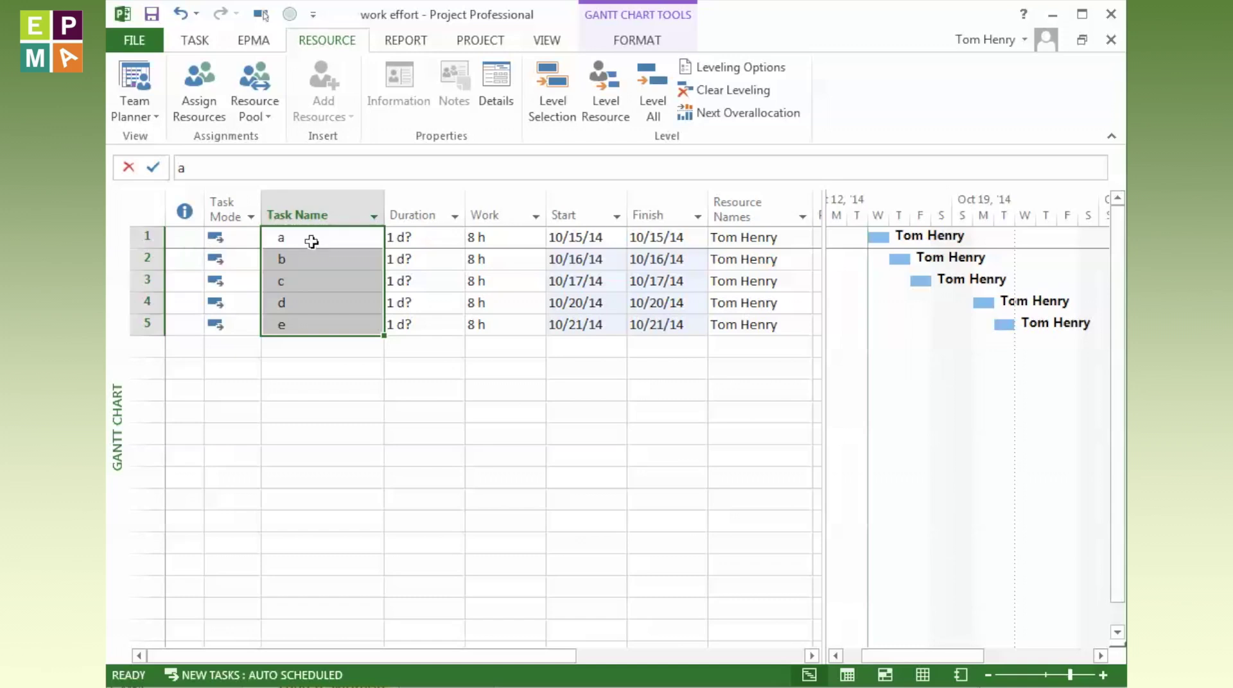
pyautogui.click(327, 311)
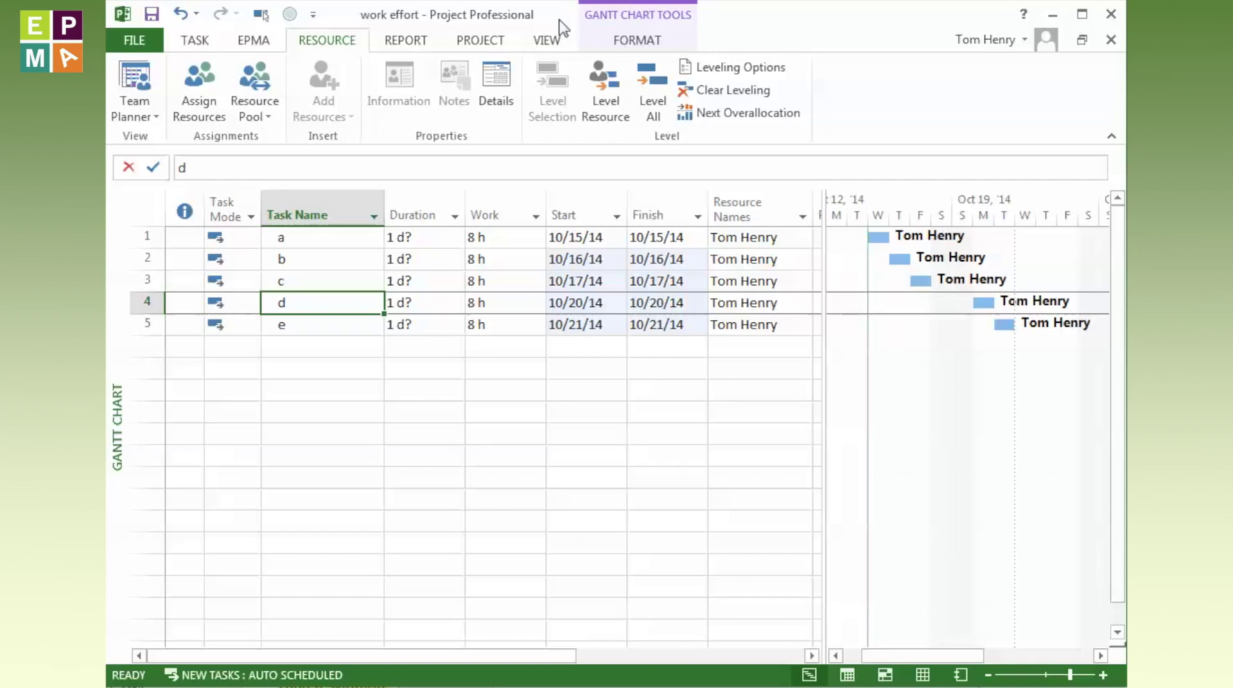
# - Undo the leveling so all tasks return to 10/15/14, and set task d's priority to 520
pyautogui.click(183, 14)
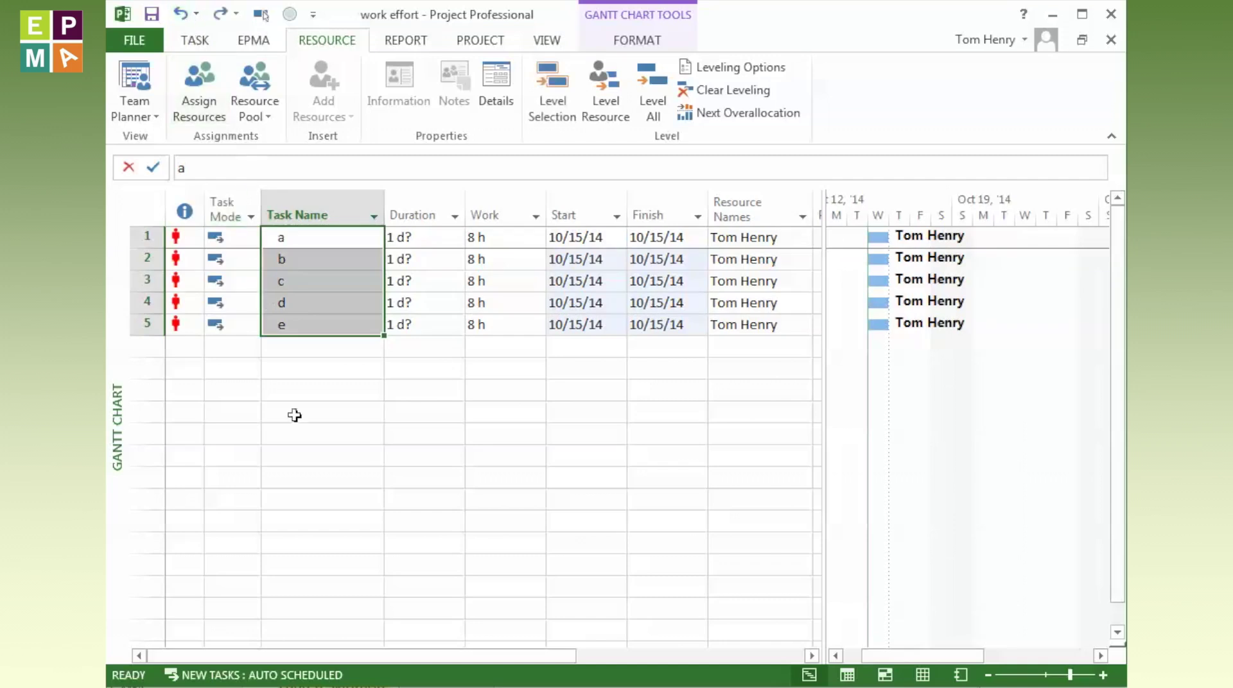
pyautogui.click(324, 456)
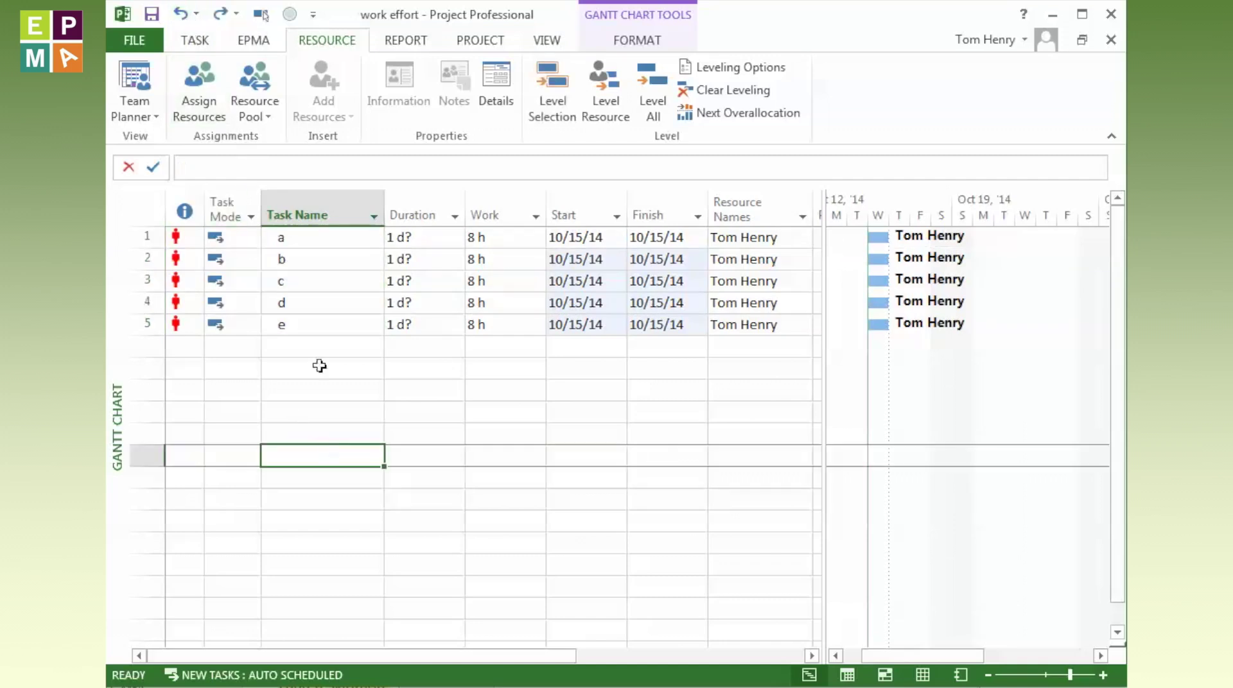
pyautogui.doubleClick(322, 302)
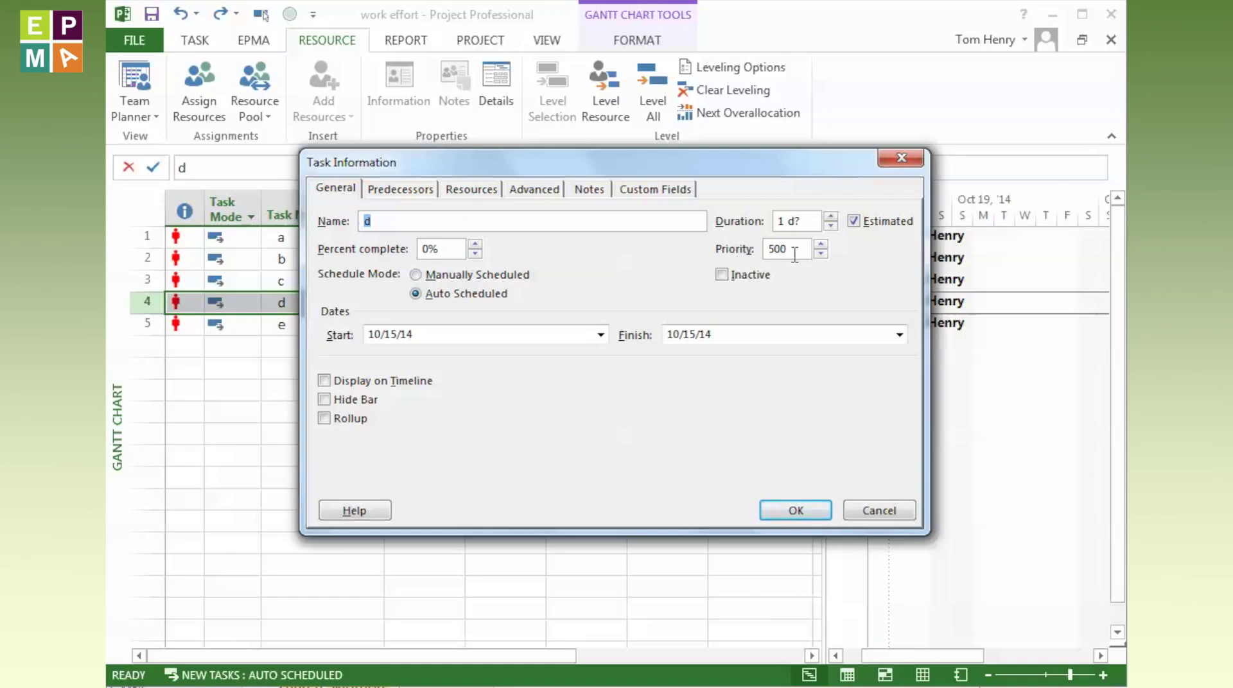
pyautogui.click(820, 244)
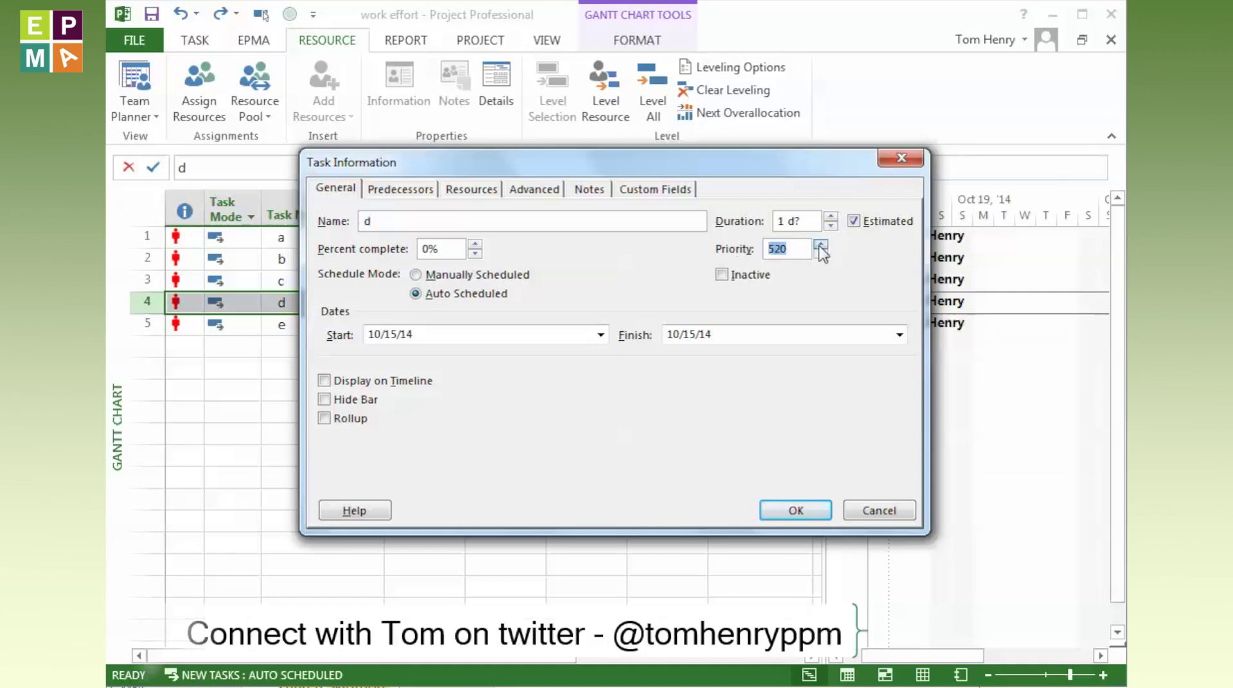
pyautogui.click(821, 245)
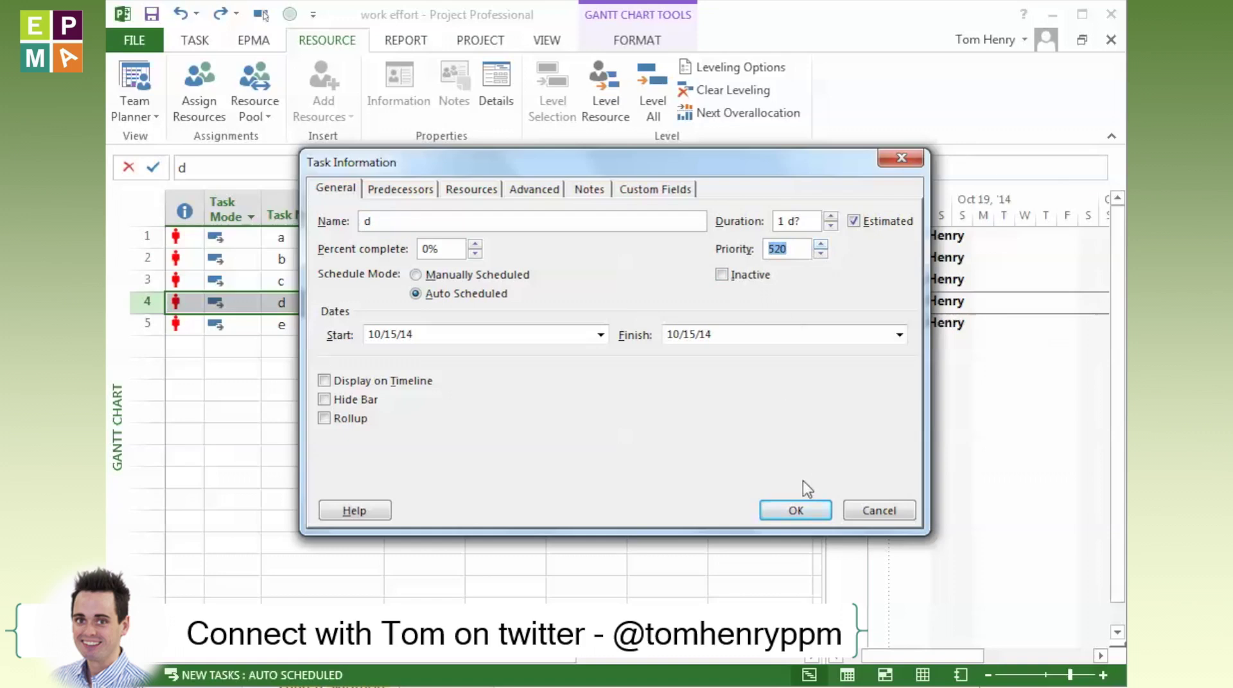
pyautogui.click(796, 512)
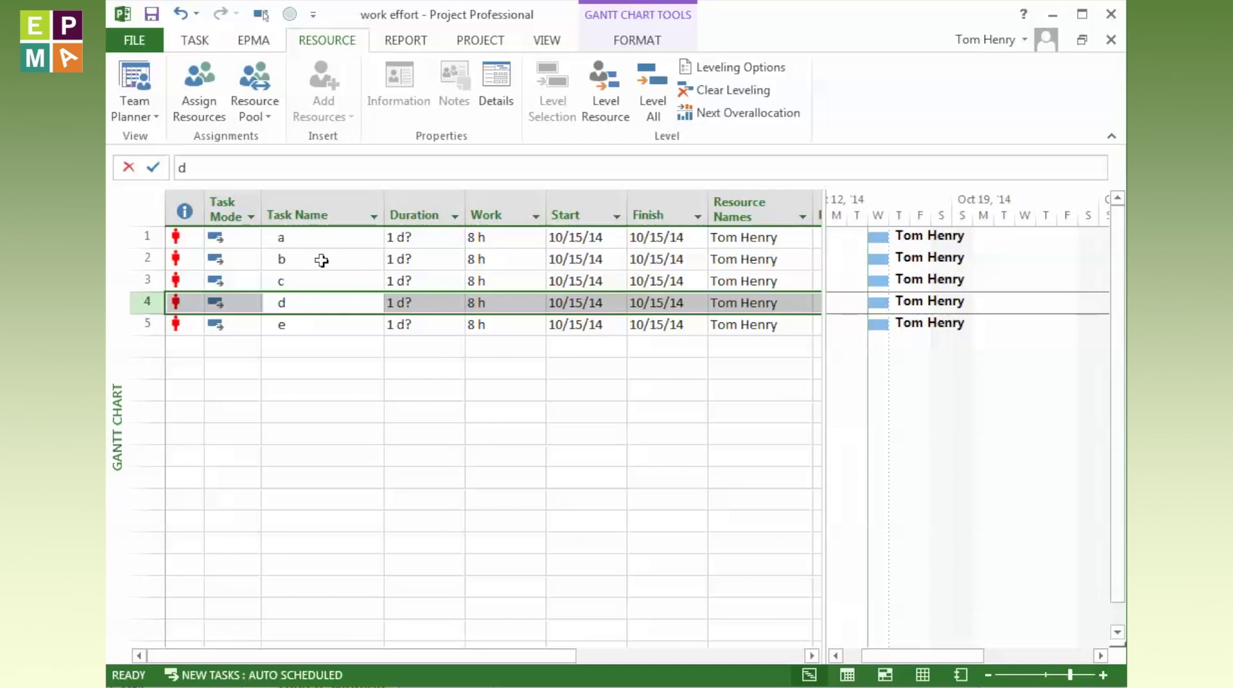
# - Level tasks a–e again so task d runs first on 10/15, then a, b, c, e through 10/21
pyautogui.click(325, 304)
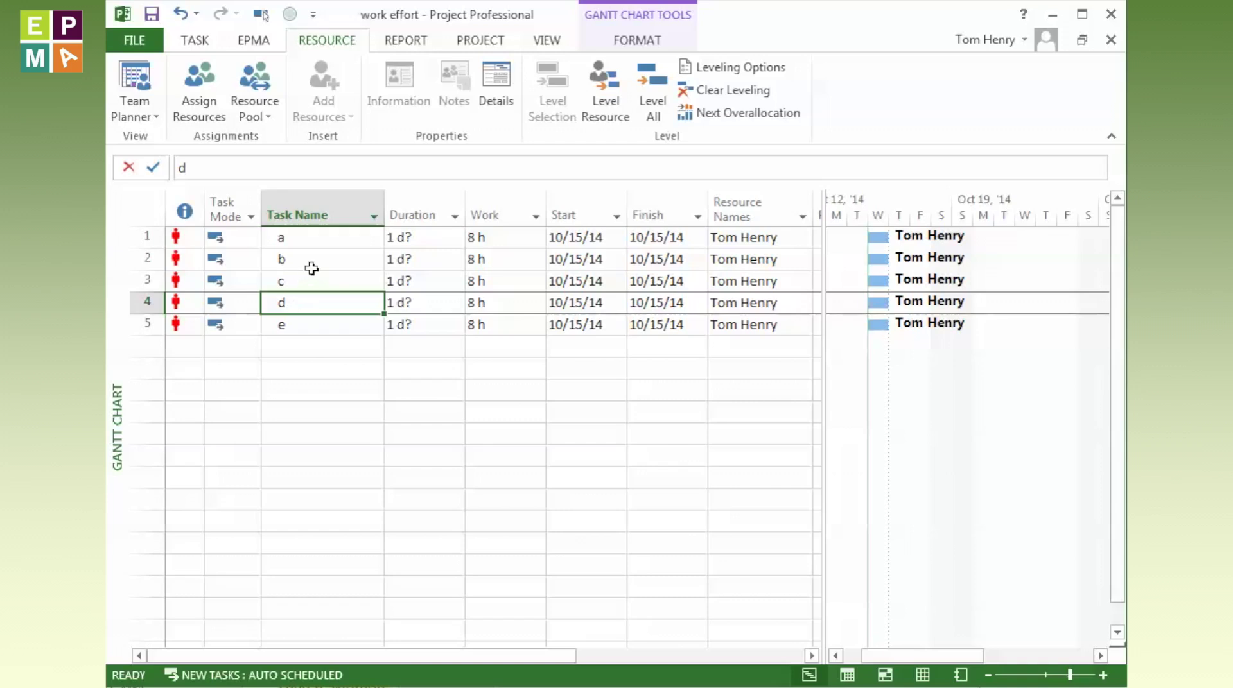
pyautogui.click(335, 237)
pyautogui.moveTo(334, 237); pyautogui.dragTo(337, 330)
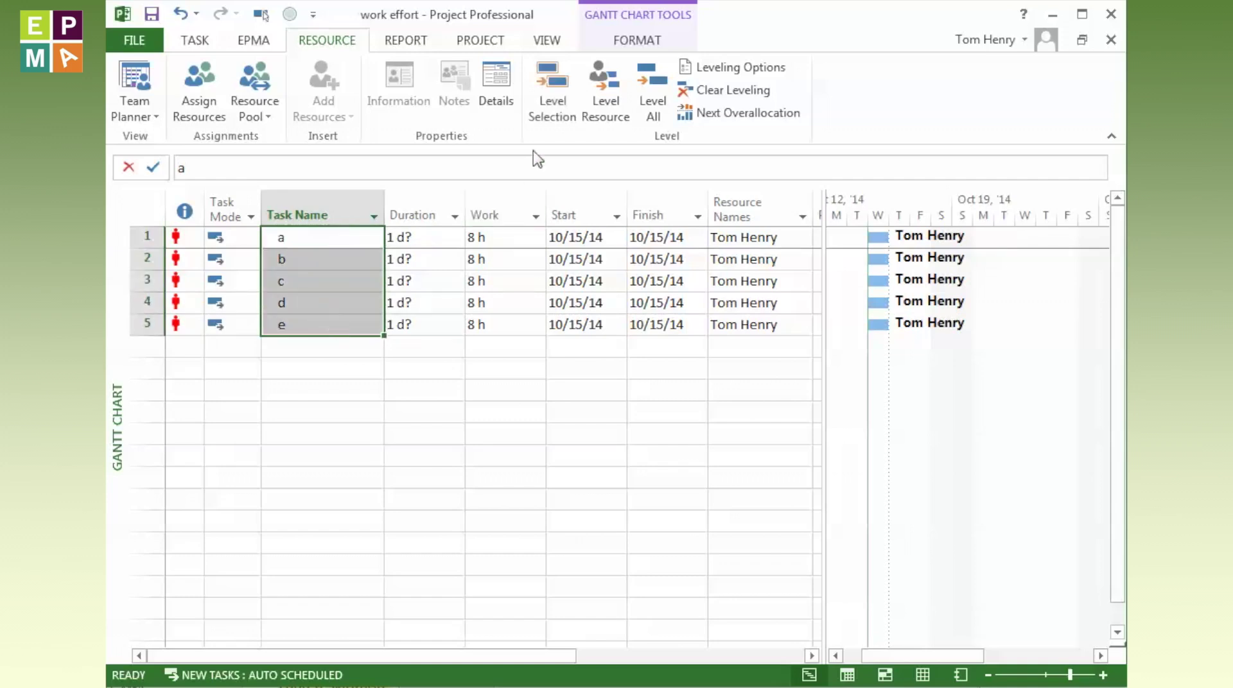
pyautogui.click(550, 97)
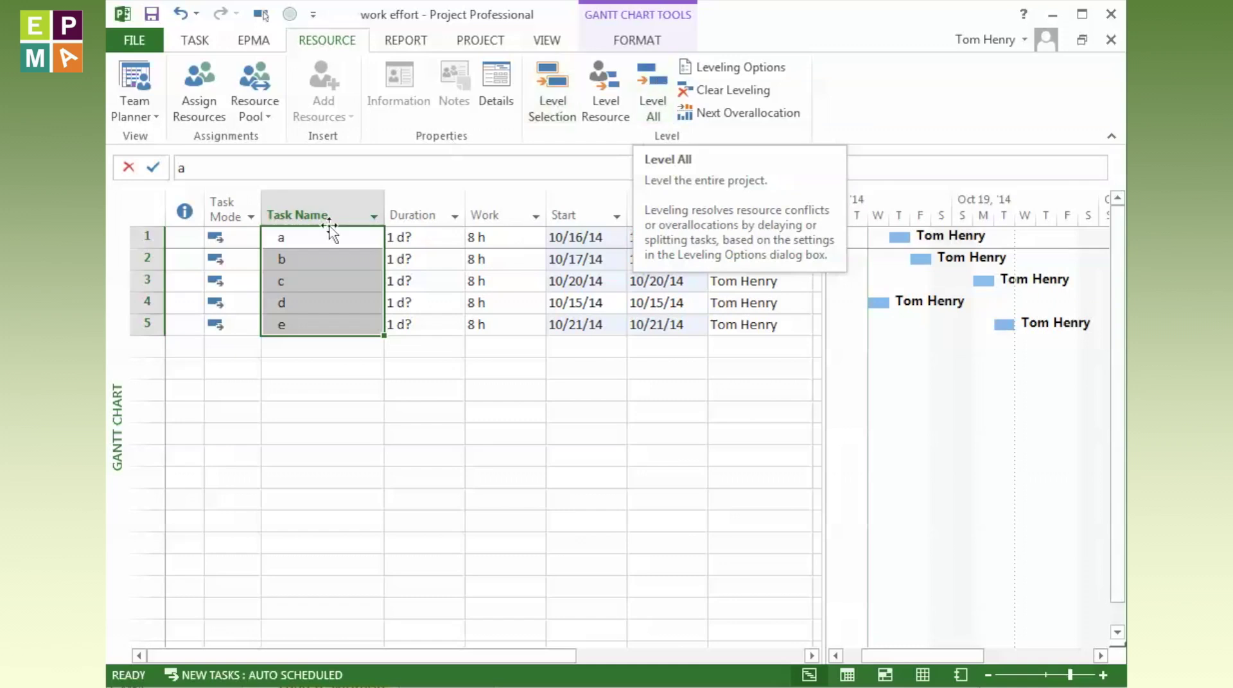
pyautogui.click(341, 347)
pyautogui.click(345, 236)
pyautogui.moveTo(345, 236); pyautogui.dragTo(344, 325)
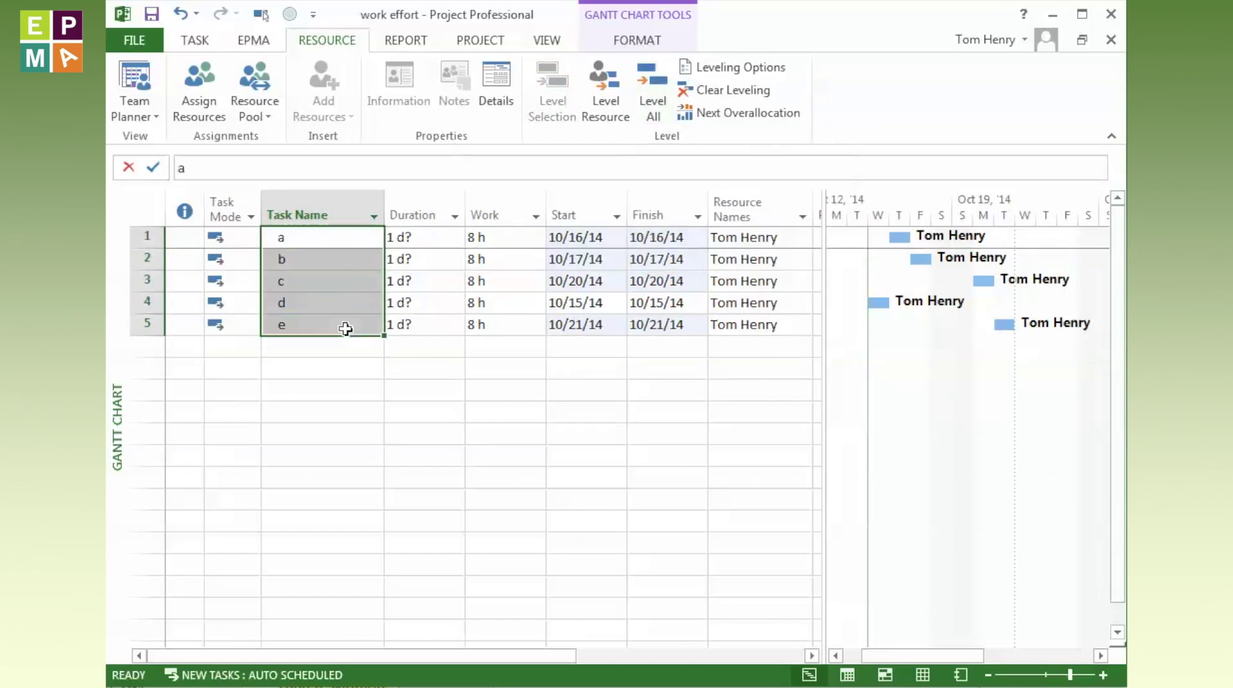